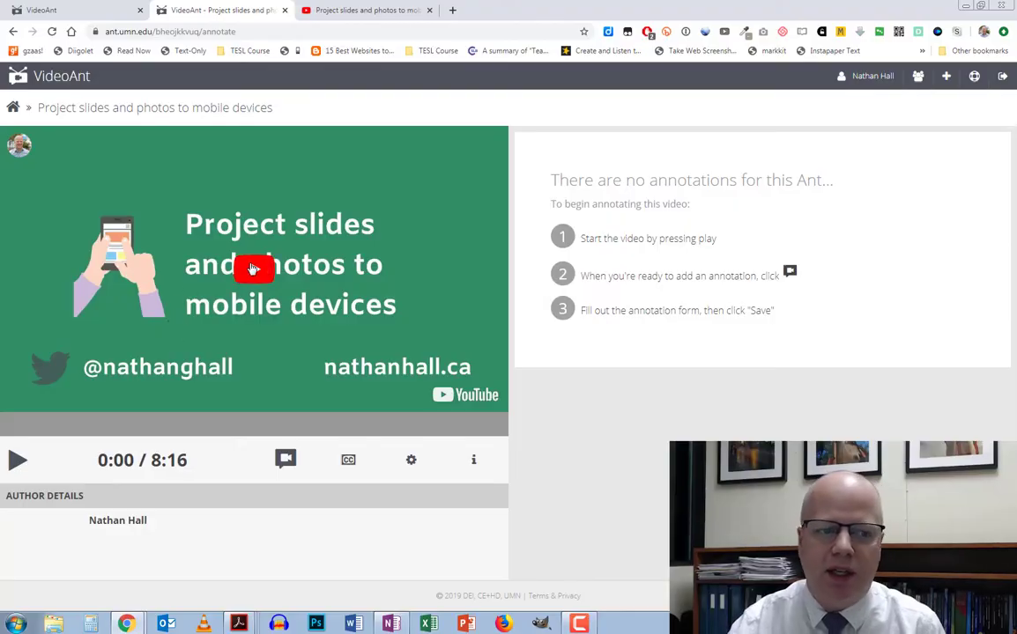
Play the video and pause at 0:11 to open a new annotation form
{"action": "left_click", "coordinate": [19, 460]}
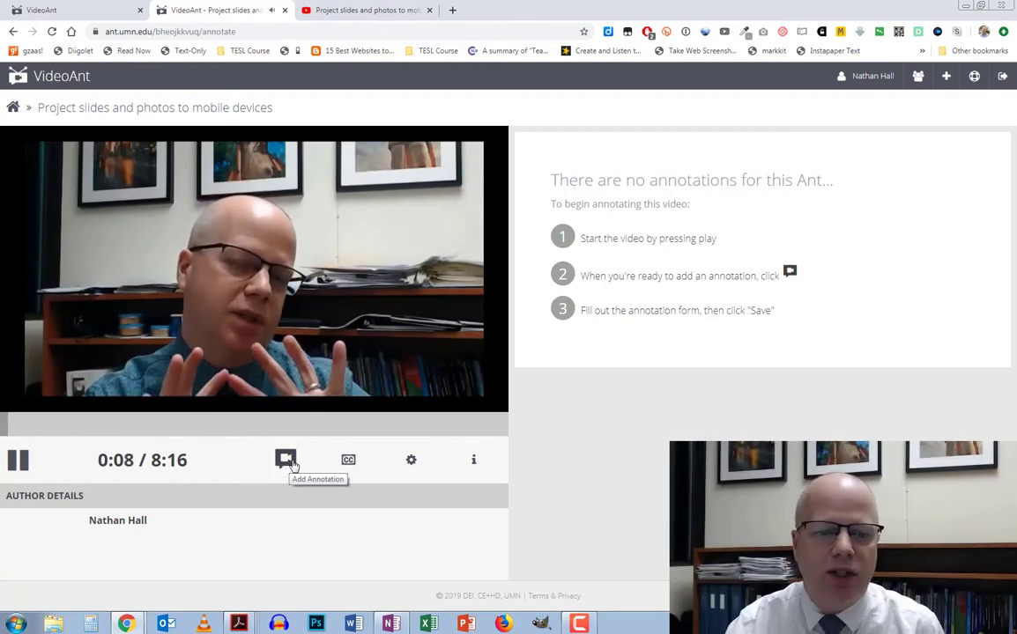
{"action": "left_click", "coordinate": [288, 466]}
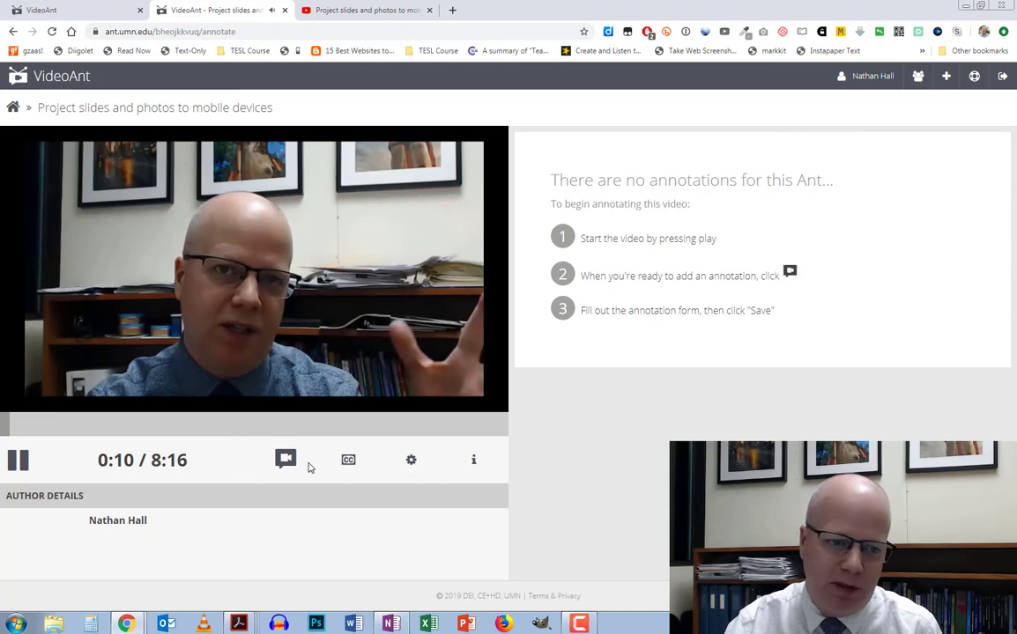
{"action": "left_click", "coordinate": [286, 460]}
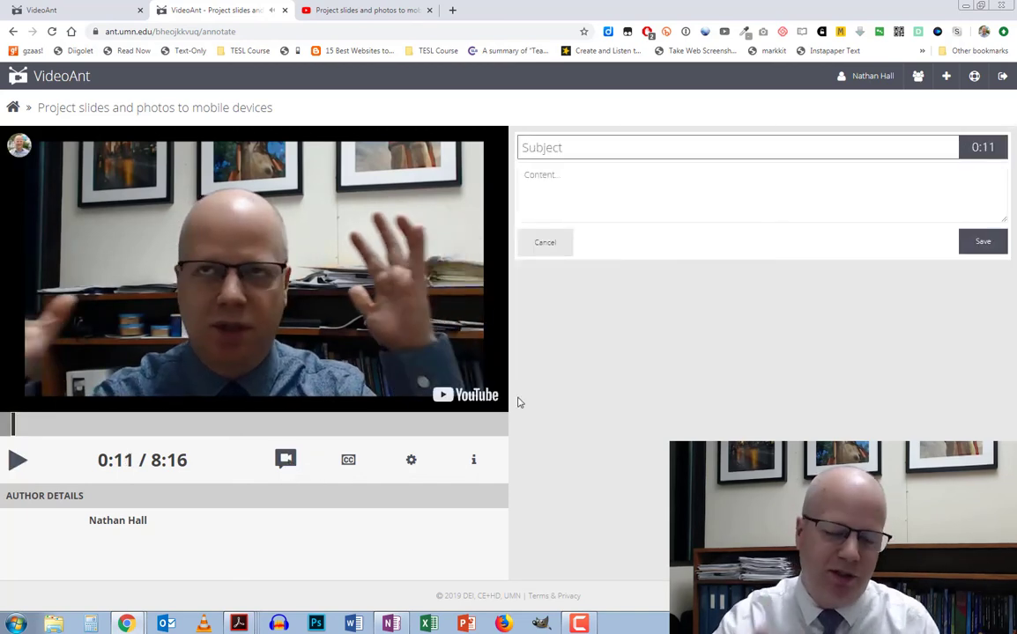
Save the 0:11 annotation 'What did he just say?' with note 'Type in a direct quotation?', then start one at 0:18
{"action": "left_click", "coordinate": [560, 147]}
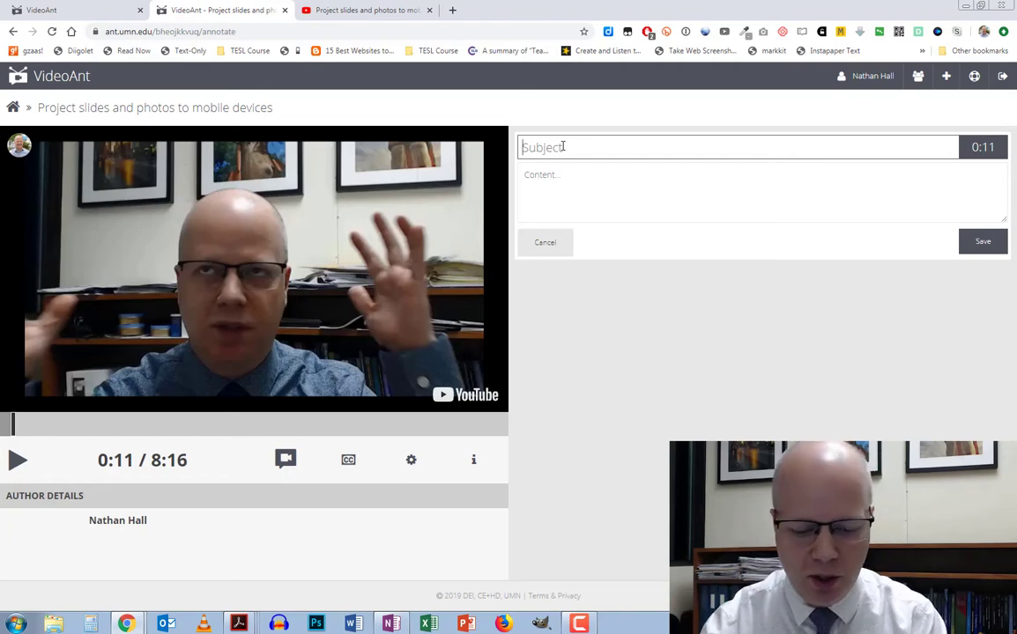
{"action": "type", "text": "What did he just say?"}
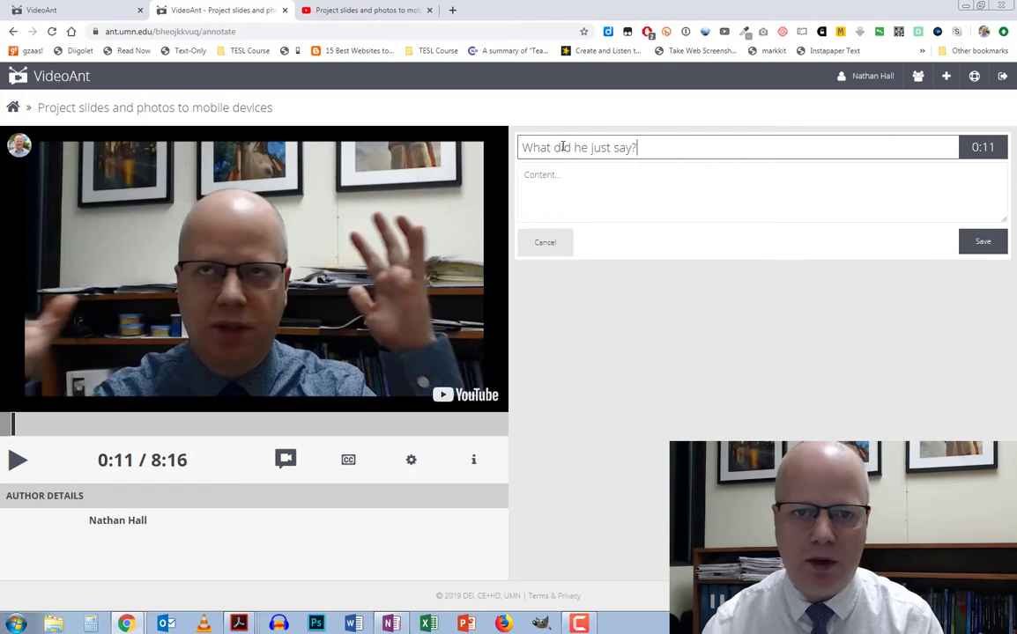
{"action": "left_click", "coordinate": [564, 174]}
{"action": "type", "text": "Type"}
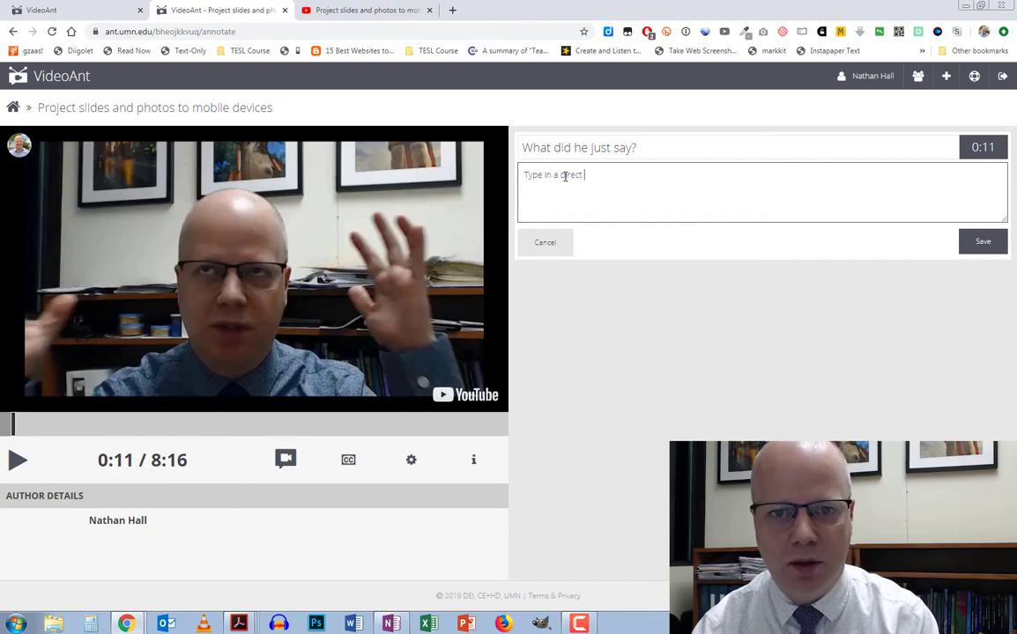
{"action": "type", "text": "in a direct quotation?"}
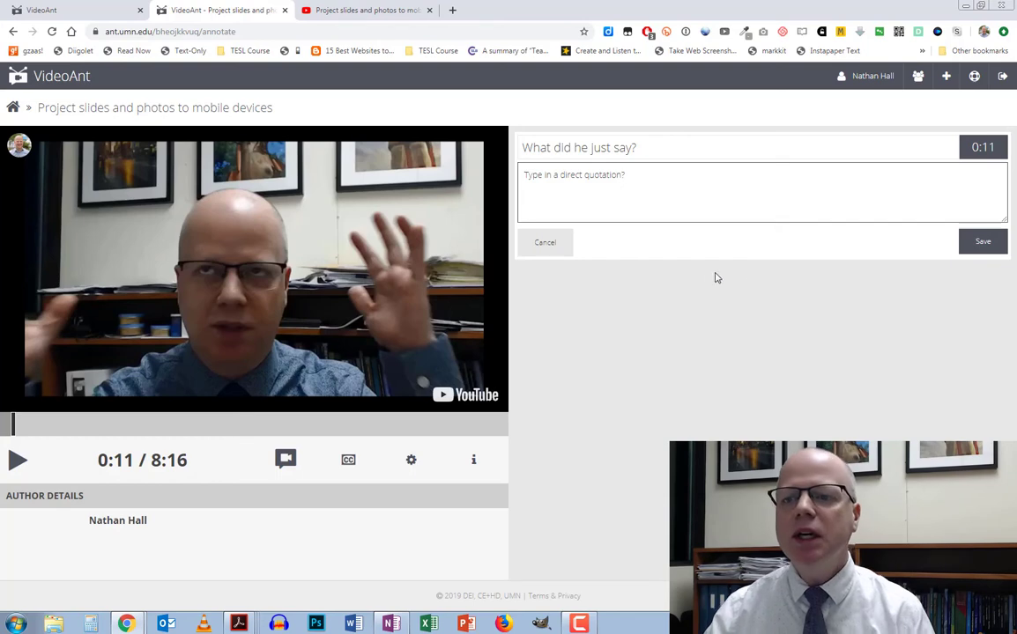
{"action": "left_click", "coordinate": [982, 242]}
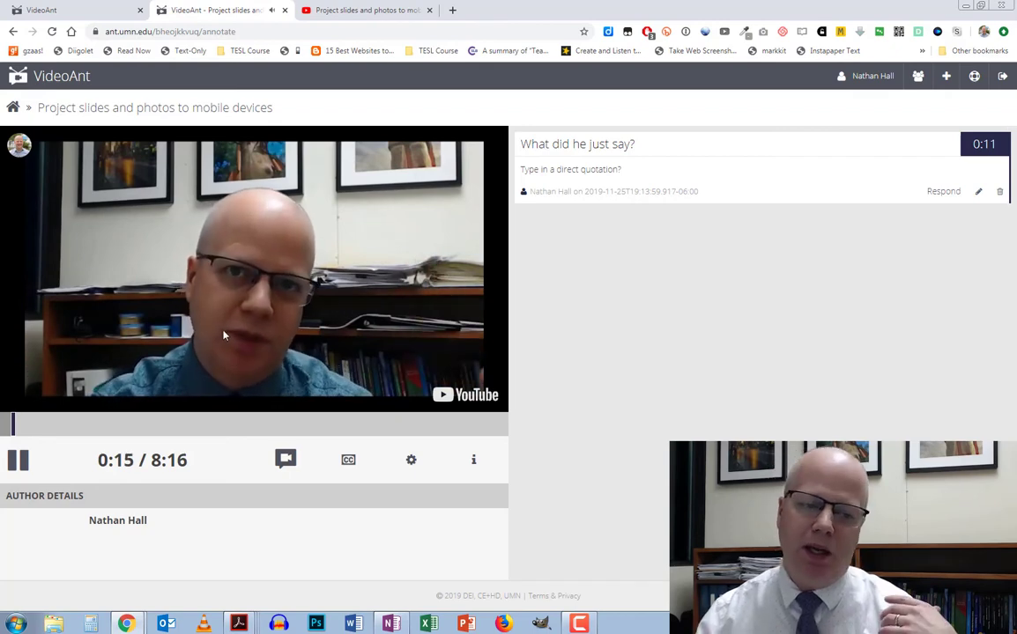
{"action": "left_click", "coordinate": [284, 460]}
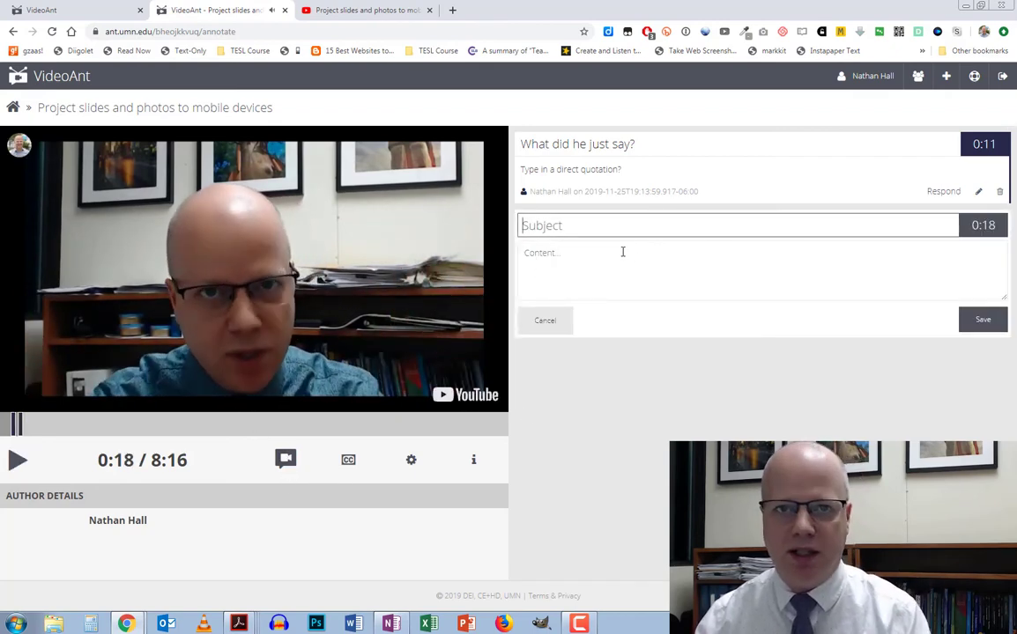
{"action": "left_click", "coordinate": [546, 322]}
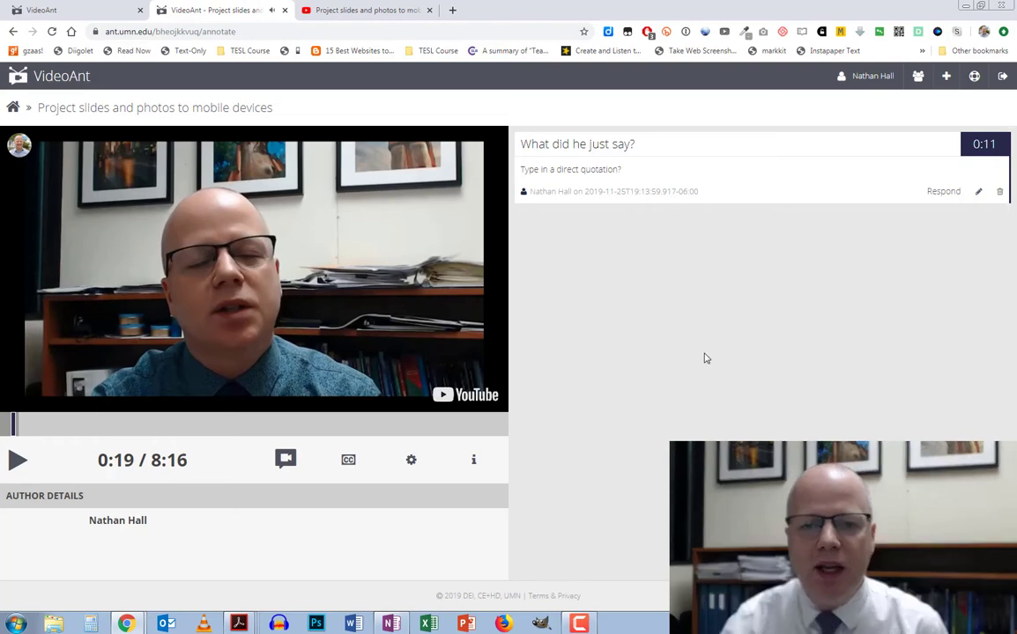
{"action": "left_click", "coordinate": [982, 148]}
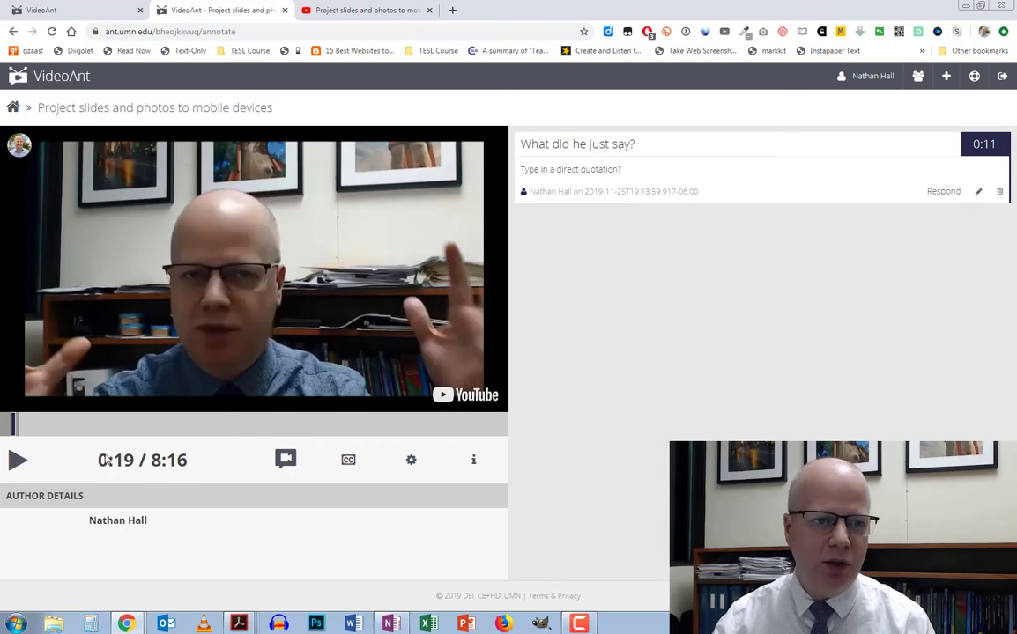
{"action": "left_click", "coordinate": [5, 424]}
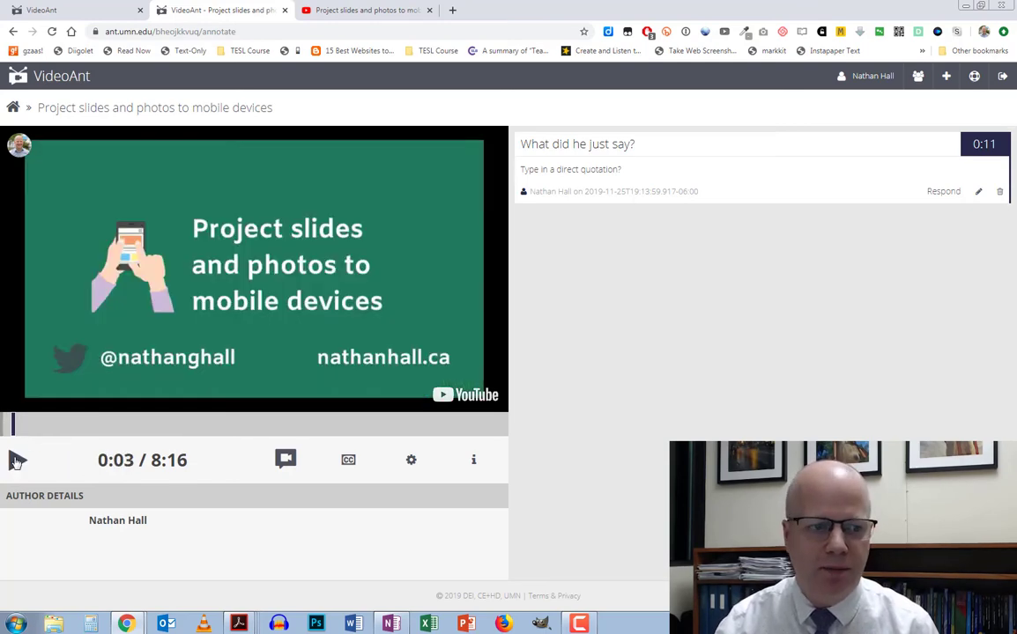
{"action": "left_click", "coordinate": [17, 462]}
{"action": "left_click", "coordinate": [877, 143]}
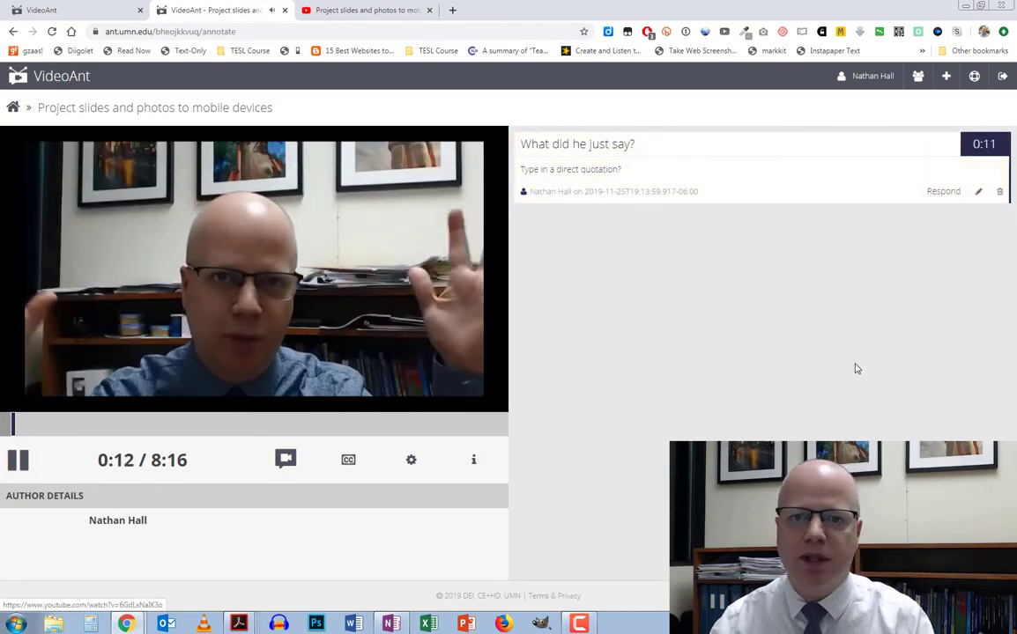
{"action": "left_click", "coordinate": [18, 460]}
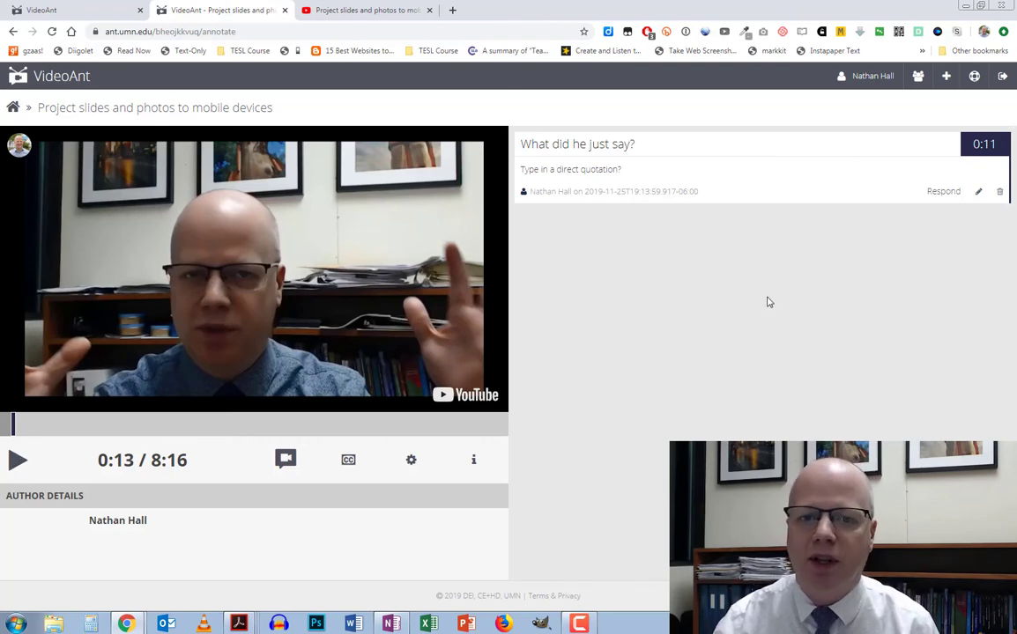
Open the saved annotation for editing, cancel it unchanged, then open the ant's settings
{"action": "left_click", "coordinate": [980, 193]}
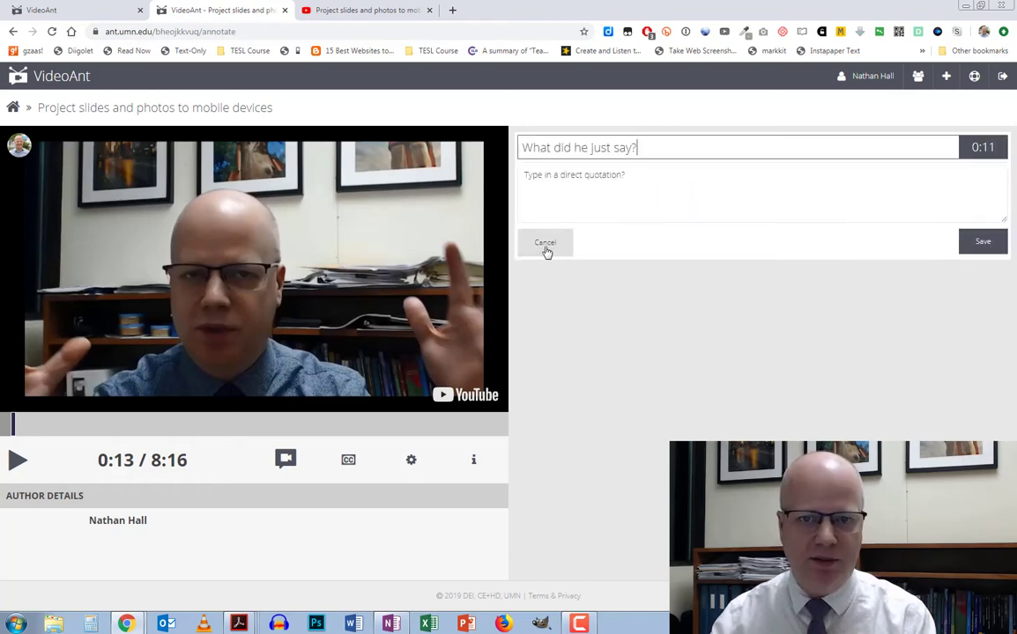
{"action": "left_click", "coordinate": [546, 245]}
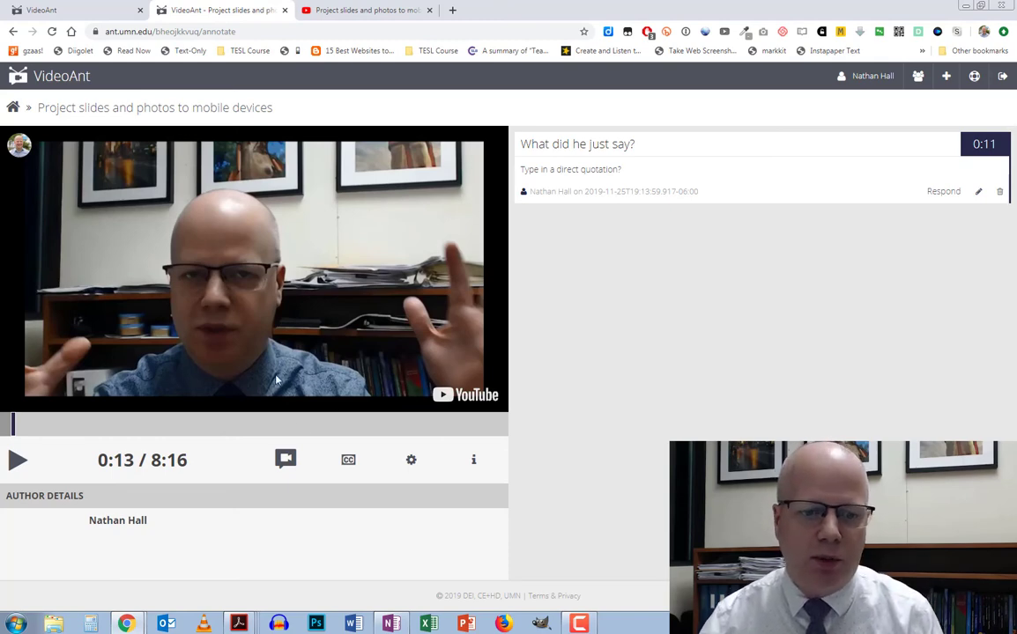
{"action": "left_click", "coordinate": [411, 462]}
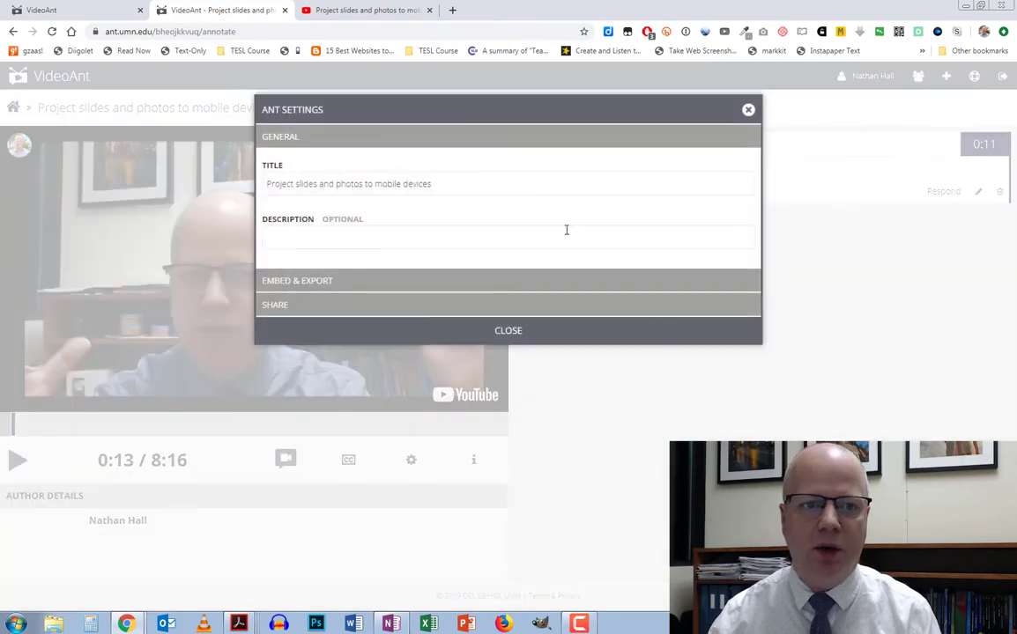
In Share settings, keep public access on ANNOTATE, select the share URL, and close the settings
{"action": "left_click", "coordinate": [273, 304]}
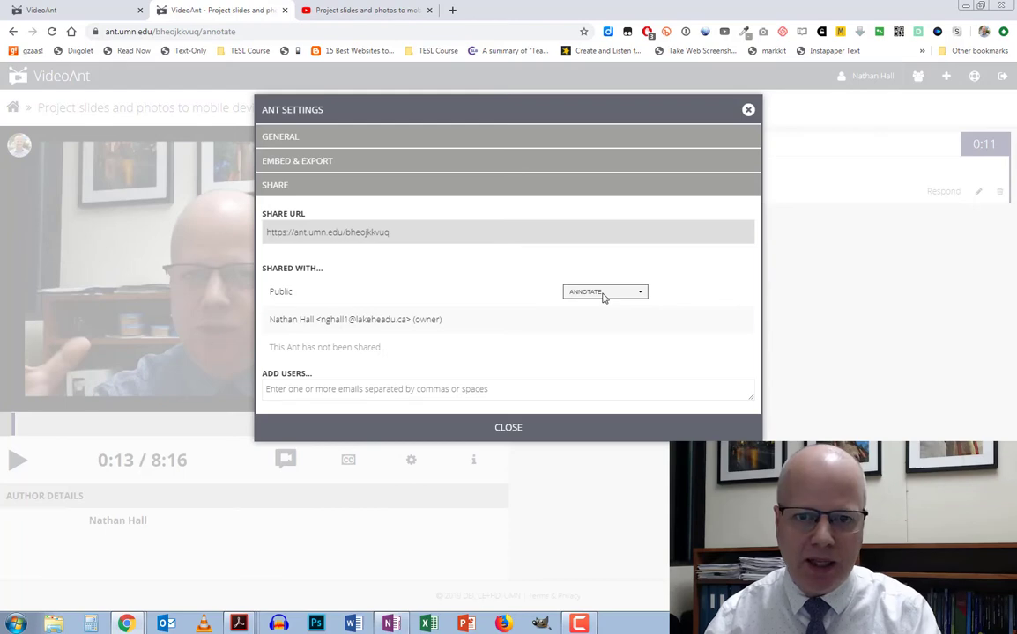
{"action": "left_click", "coordinate": [601, 294]}
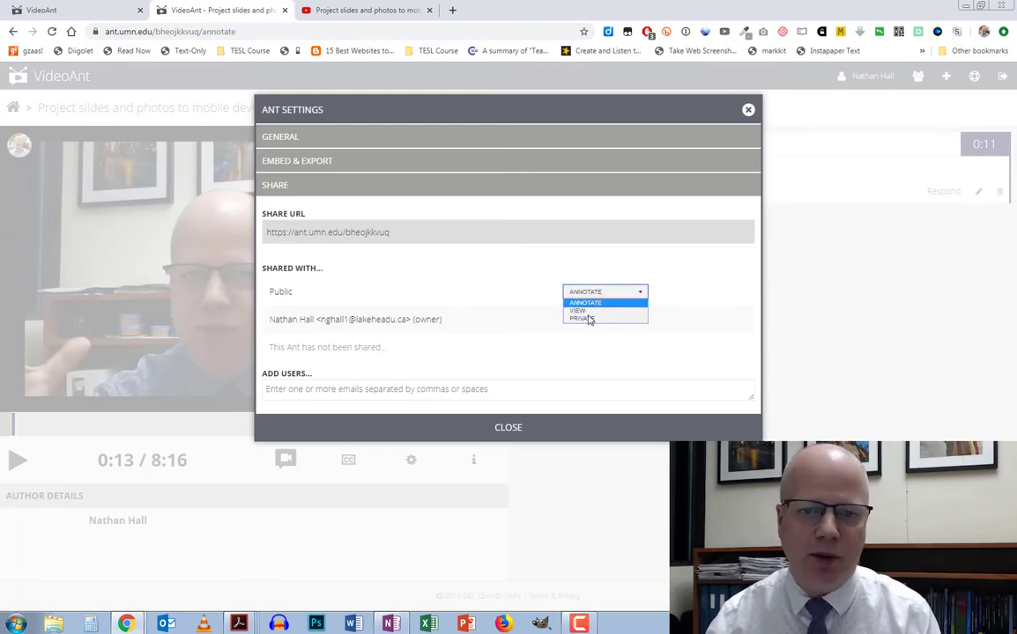
{"action": "left_click", "coordinate": [258, 296]}
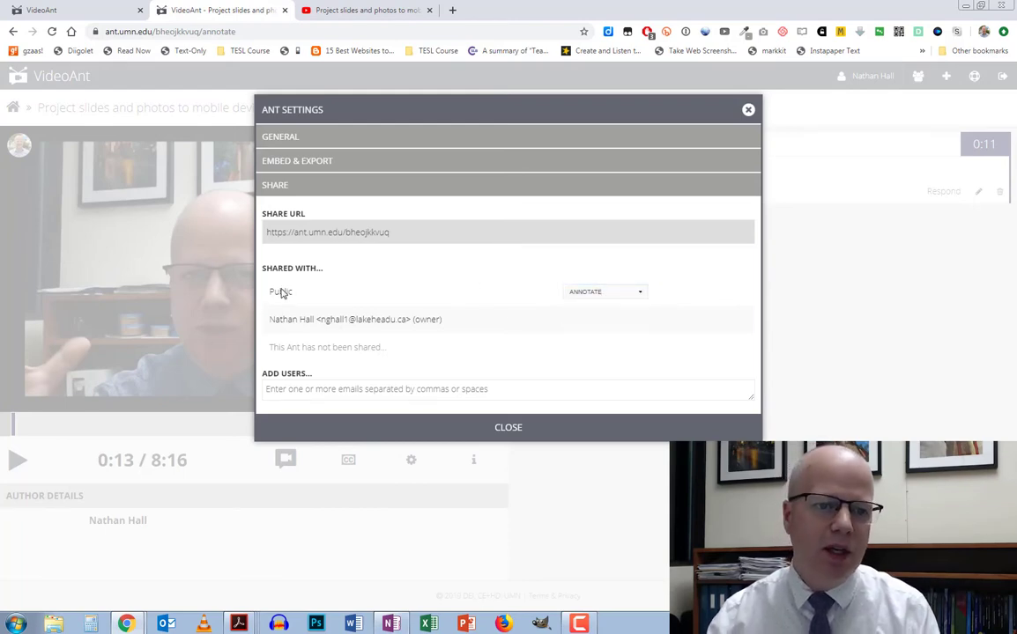
{"action": "left_click", "coordinate": [325, 233]}
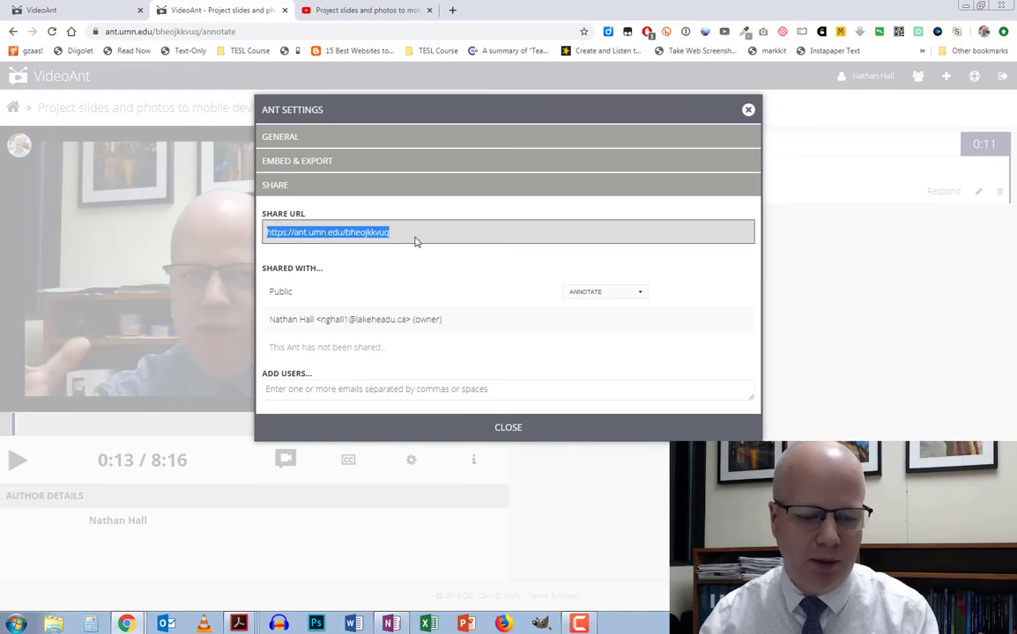
{"action": "left_click", "coordinate": [508, 427]}
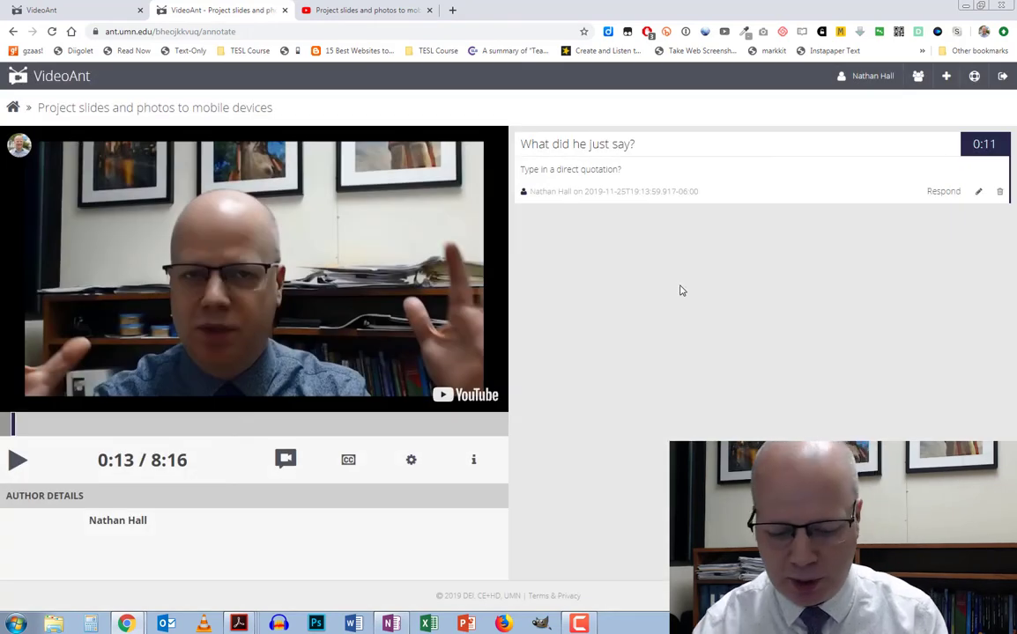
Load the pasted ant view link in a new Chrome incognito window
{"action": "key", "text": "ctrl+shift+n"}
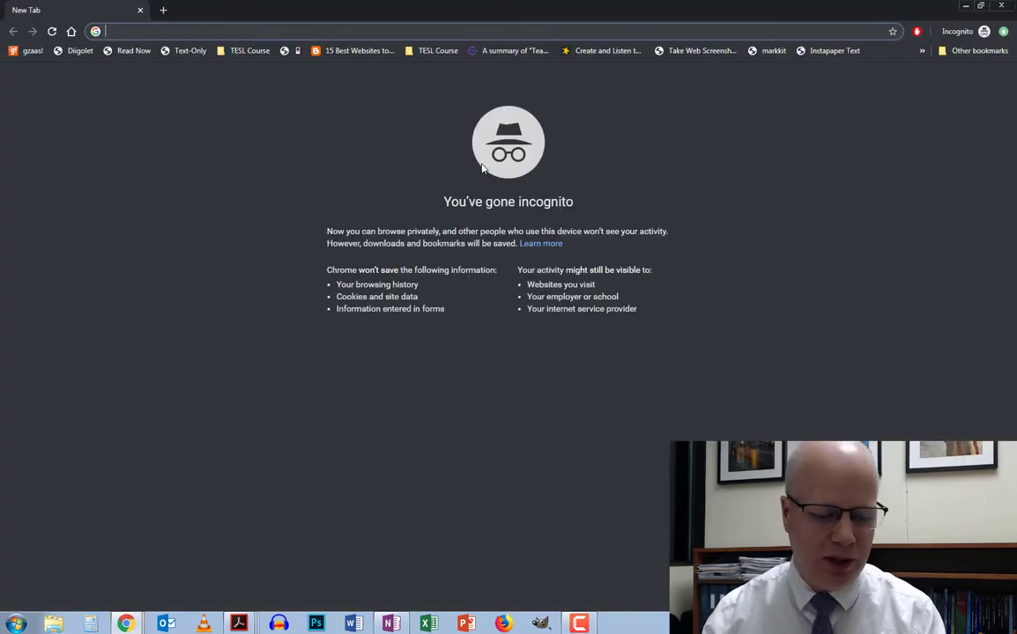
{"action": "key", "text": "Return"}
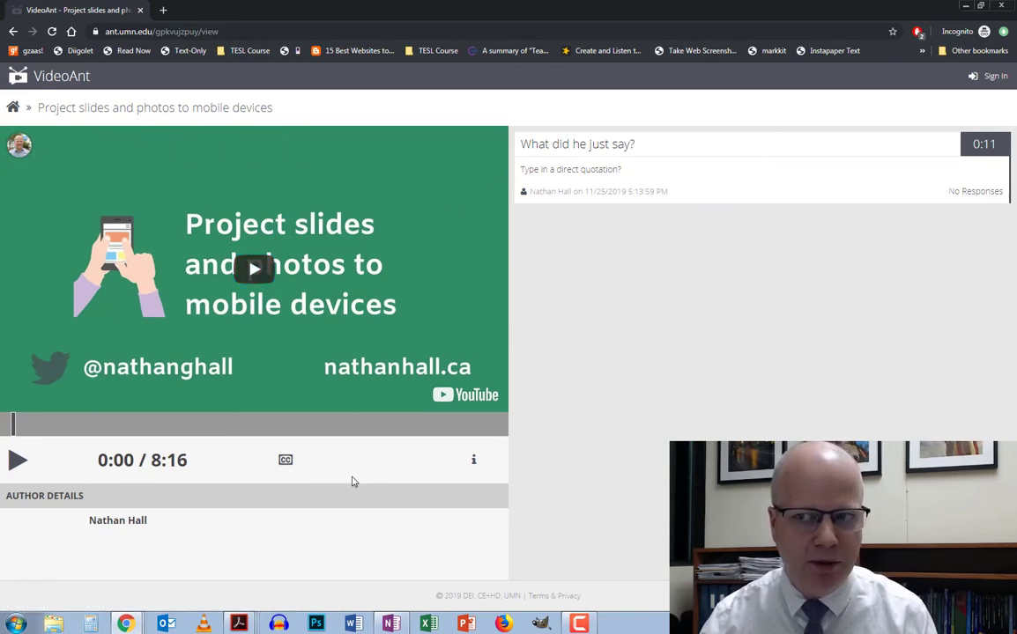
Play from the 0:11 question, pause at 0:12, and go to the sign-in page for annotating
{"action": "left_click", "coordinate": [982, 143]}
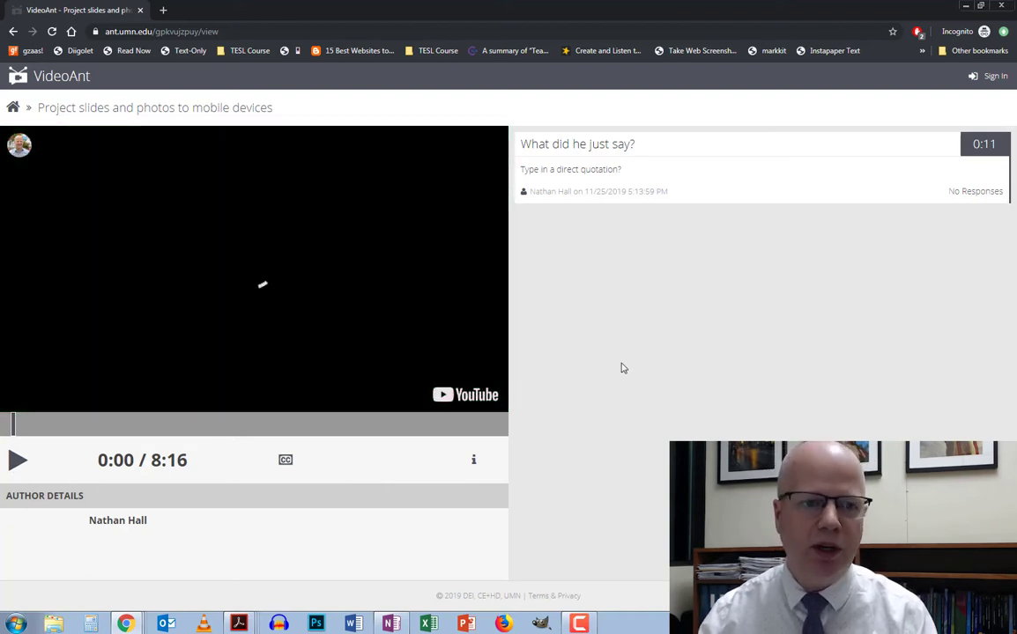
{"action": "left_click", "coordinate": [16, 461]}
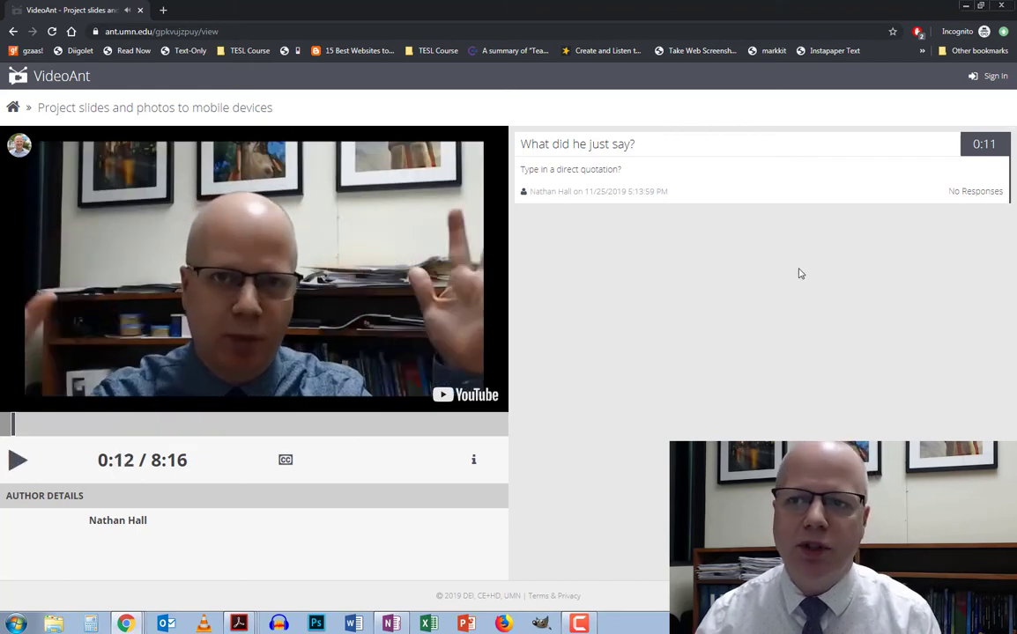
{"action": "left_click", "coordinate": [989, 76]}
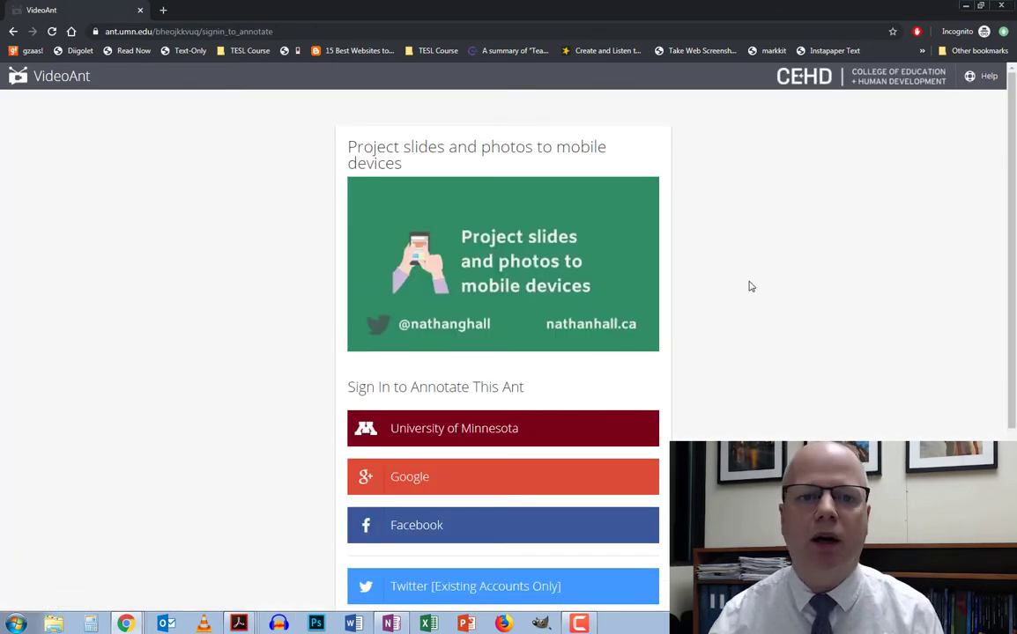
Sign in as a guest with a placeholder e-mail after accepting the VideoAnt Terms and Conditions
{"action": "scroll", "coordinate": [750, 286], "scroll_direction": "down", "scroll_amount": 3}
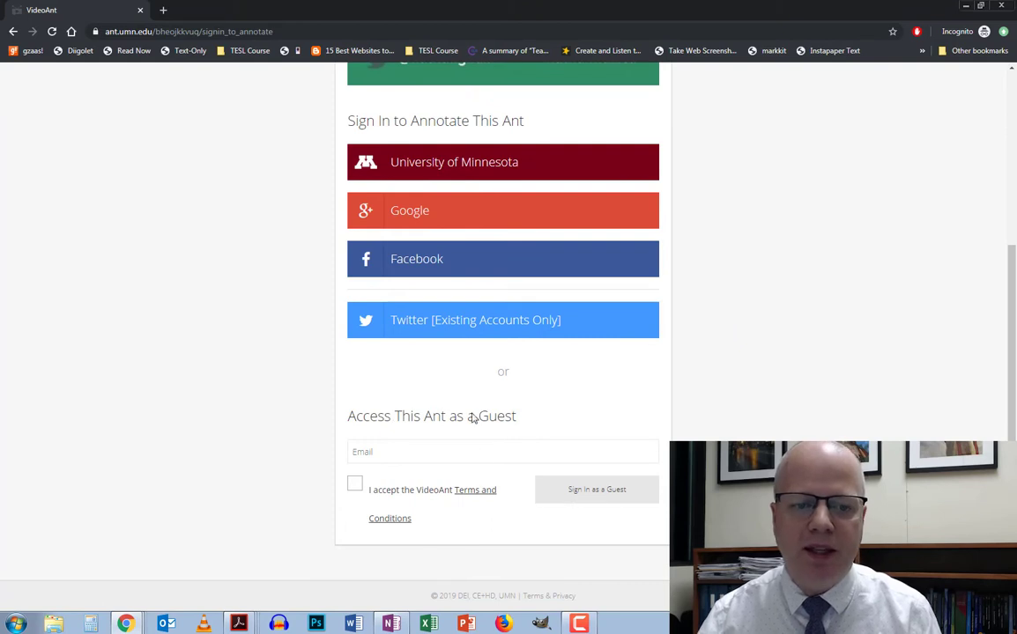
{"action": "left_click", "coordinate": [441, 462]}
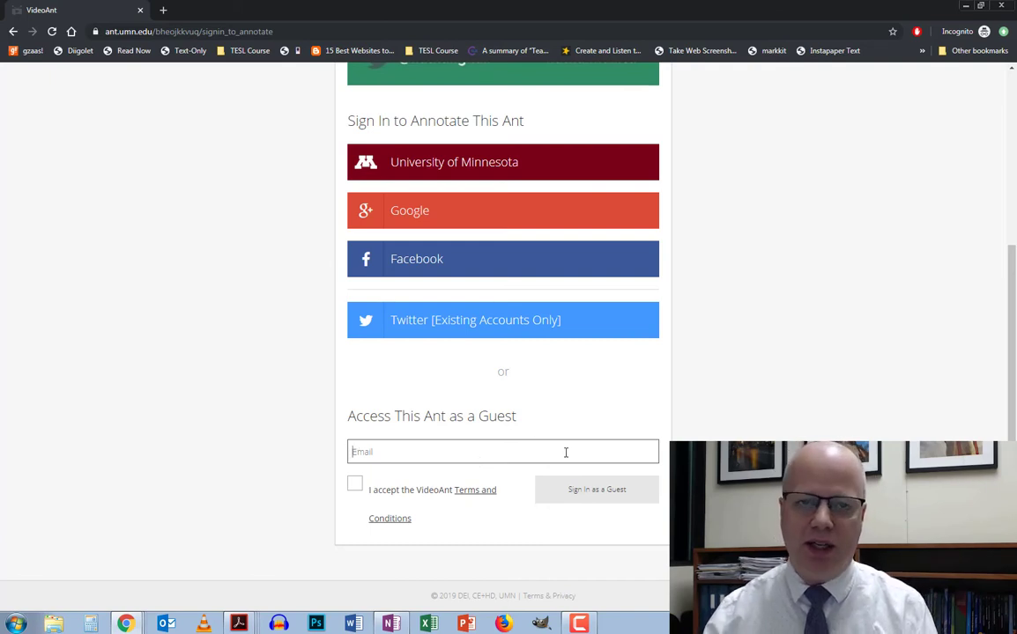
{"action": "type", "text": "asjkdfhash"}
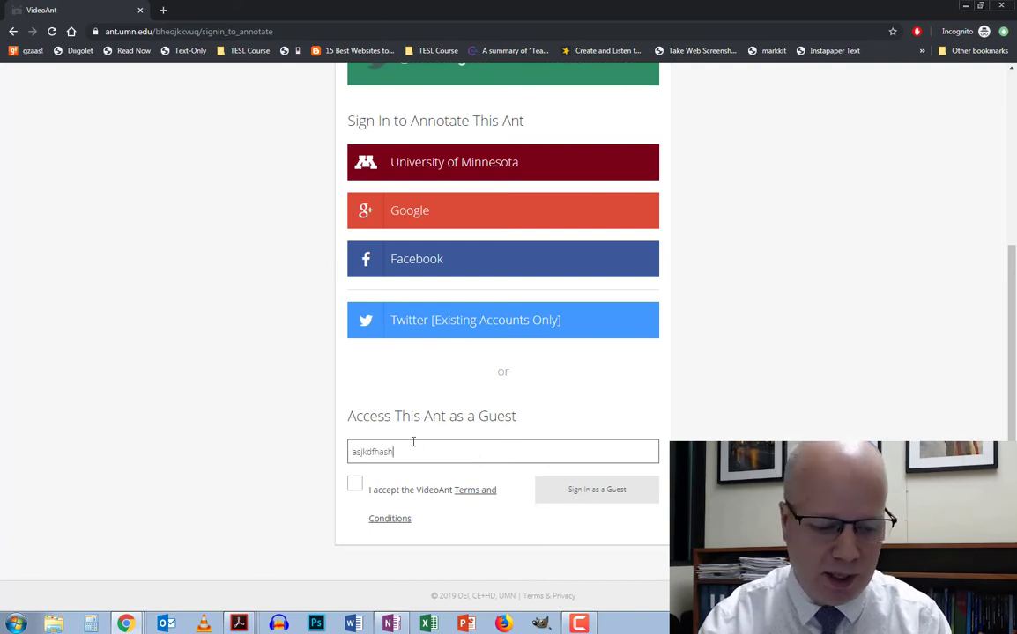
{"action": "type", "text": "@skladjfklsad"}
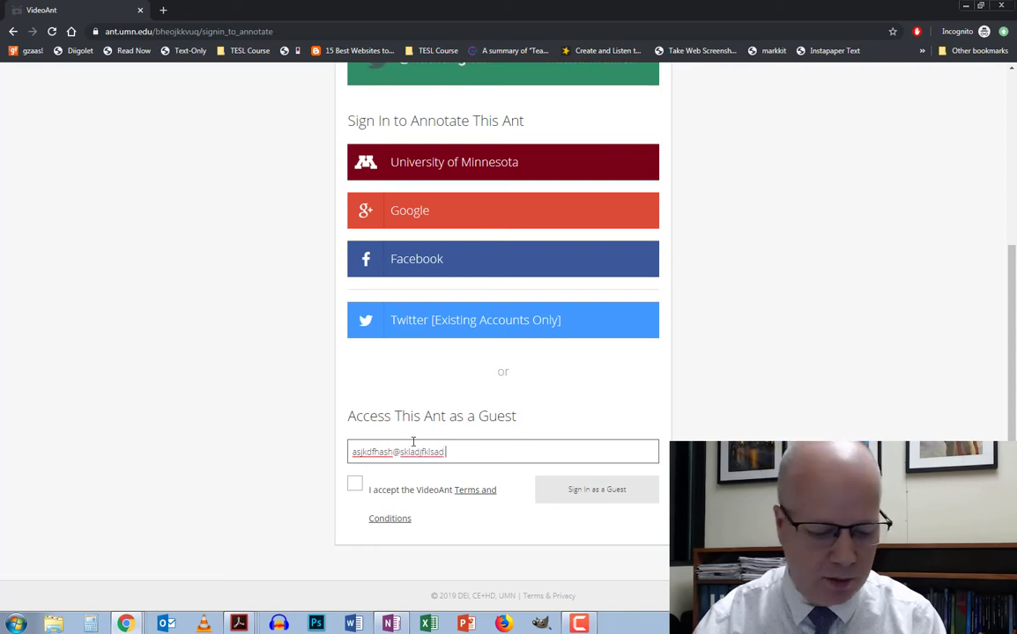
{"action": "type", "text": ".ca"}
{"action": "left_click", "coordinate": [354, 484]}
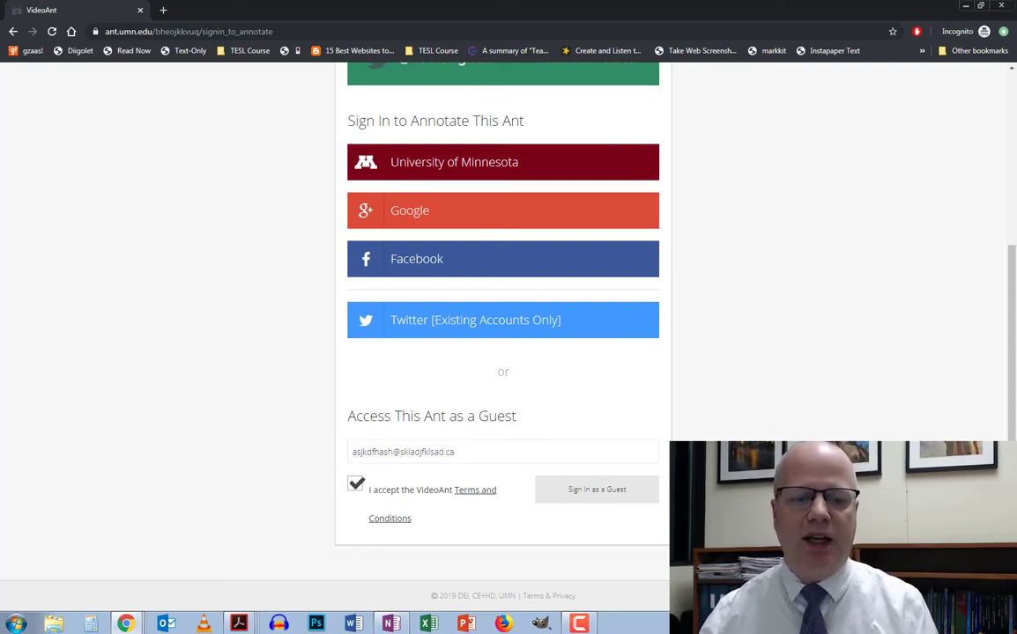
{"action": "left_click", "coordinate": [575, 506]}
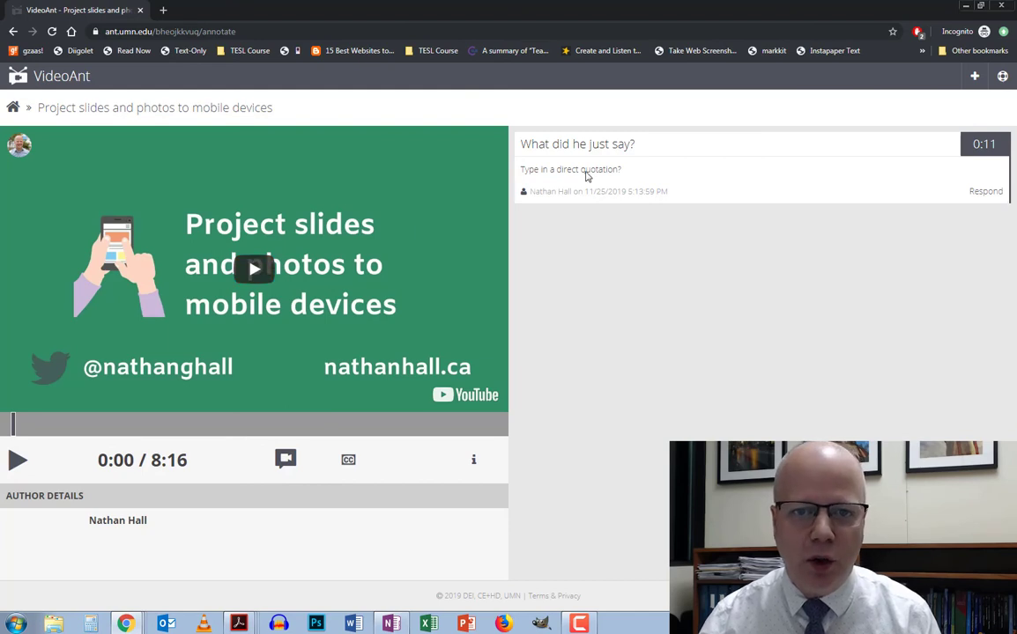
Open a response box under the 0:11 question and start a new annotation at 0:00
{"action": "left_click", "coordinate": [986, 192]}
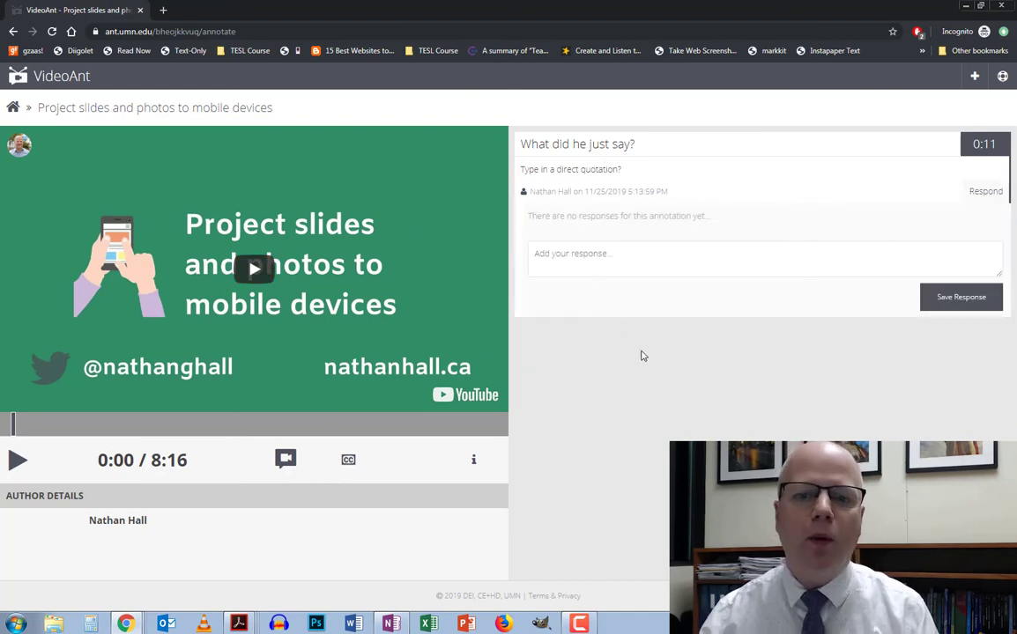
{"action": "left_click", "coordinate": [288, 459]}
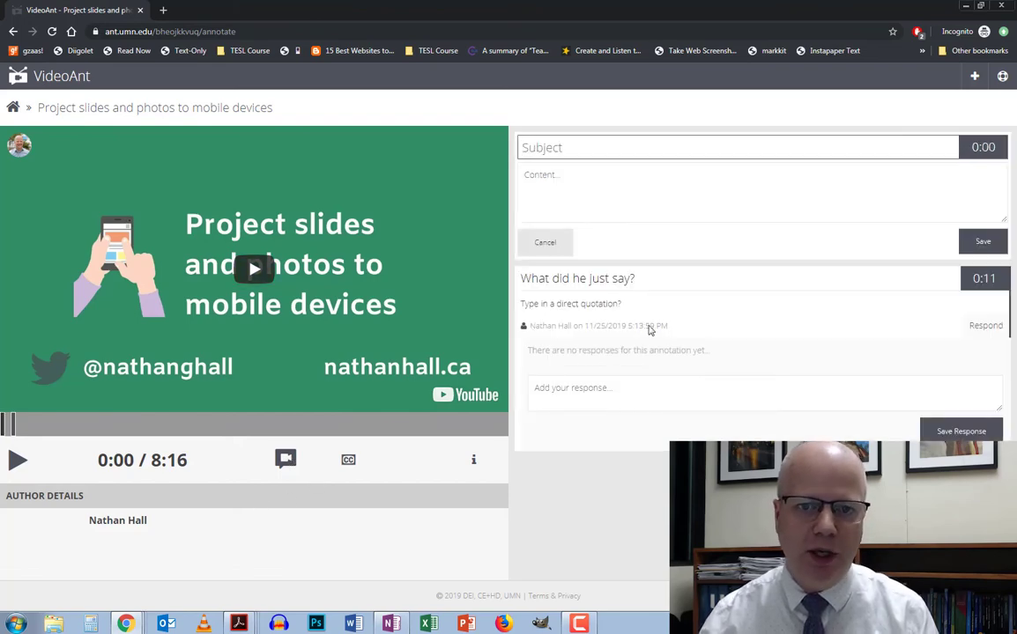